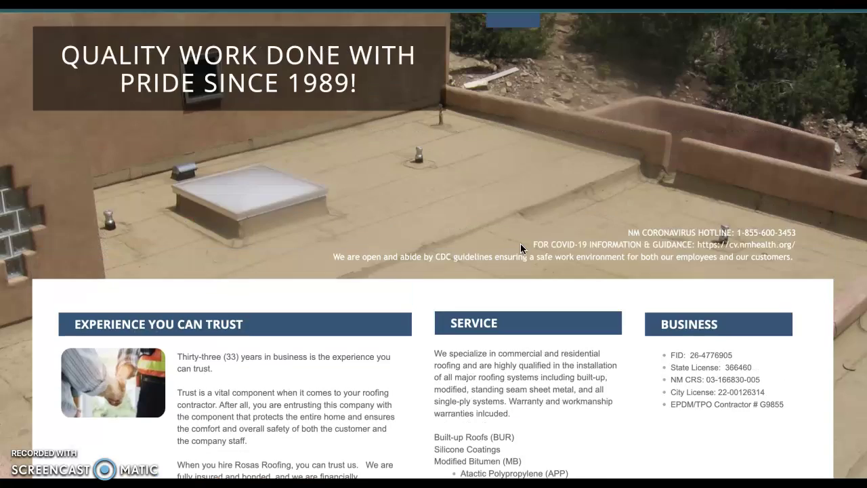
# Step: Review the experience, service and business sections of the Rosas Roofing homepage, and return to the Google results for "roofing santa fe nm"
pyautogui.scroll(-6, 520, 248)
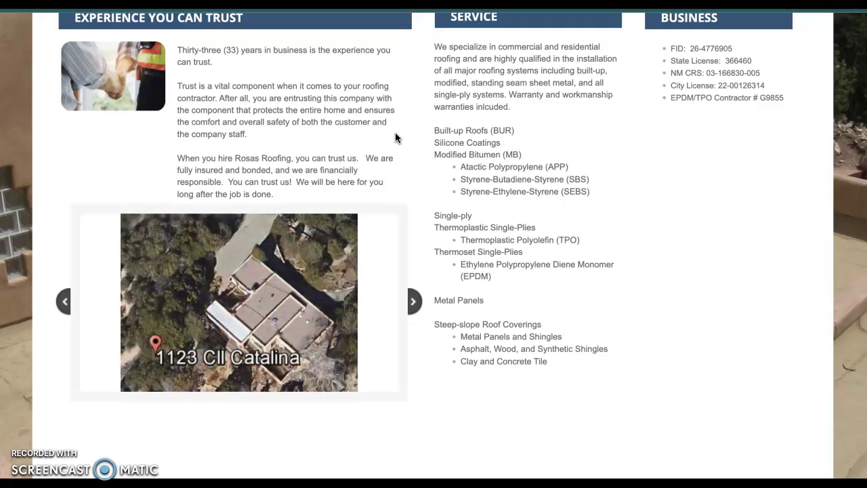
pyautogui.scroll(5, 557, 145)
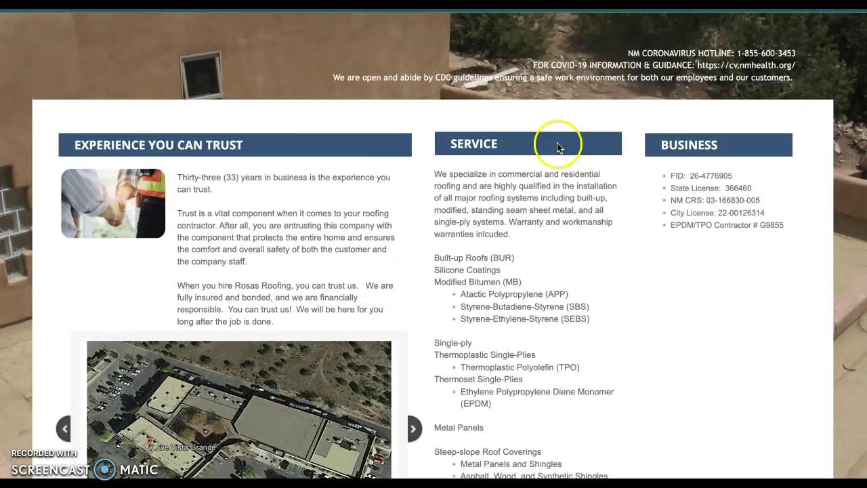
pyautogui.hotkey('alt', 'Left')
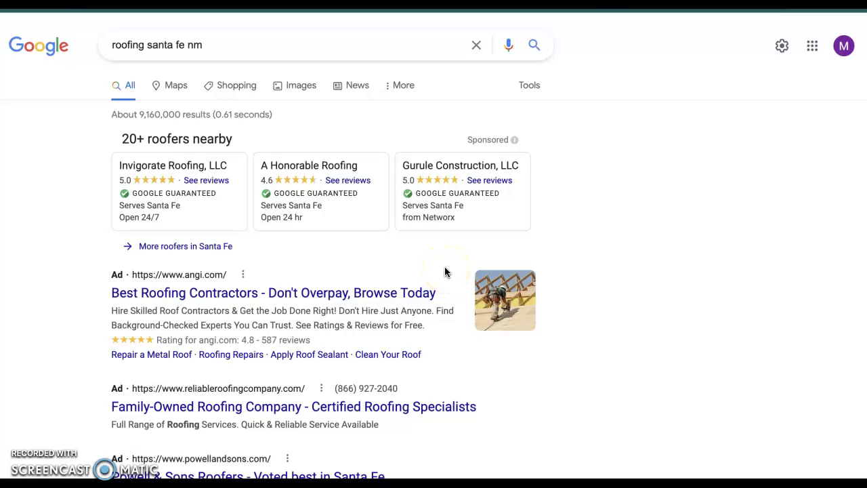
# Step: Examine the sponsored ads and the Roofing Contractors map listings in the search results
pyautogui.scroll(-3, 587, 296)
pyautogui.scroll(-3, 587, 296)
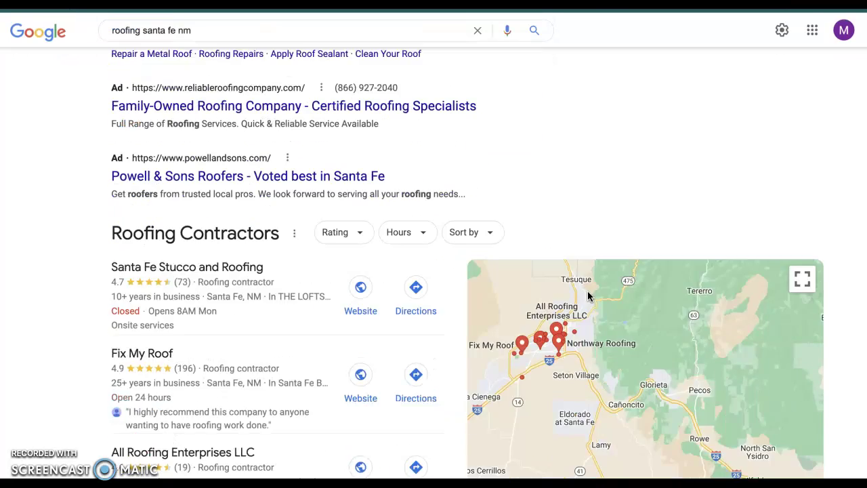
pyautogui.scroll(-2, 603, 172)
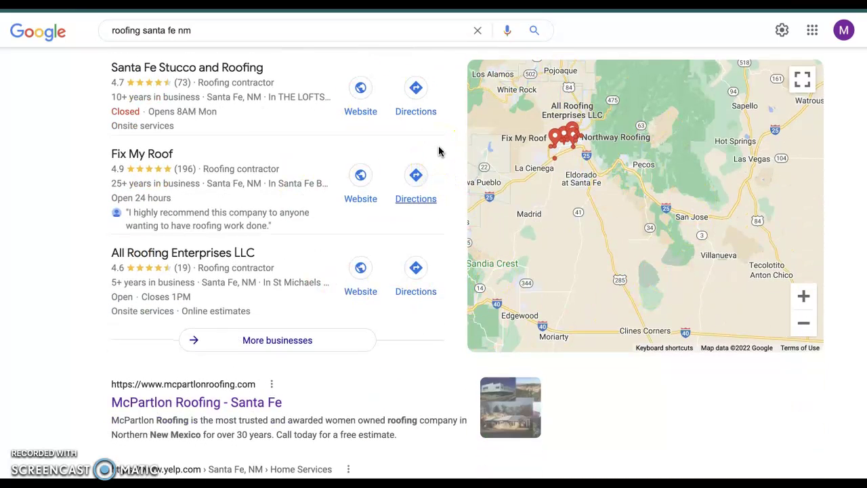
pyautogui.scroll(1, 439, 152)
pyautogui.click(712, 32)
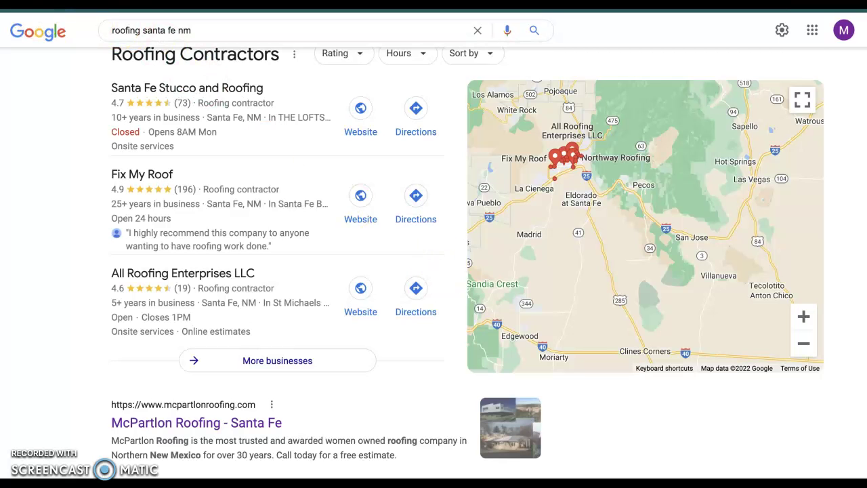
# Step: Examine the organic results from McPartlon Roofing down to the related searches, and return to the McPartlon Roofing listing
pyautogui.scroll(-2, 344, 223)
pyautogui.scroll(-3, 344, 219)
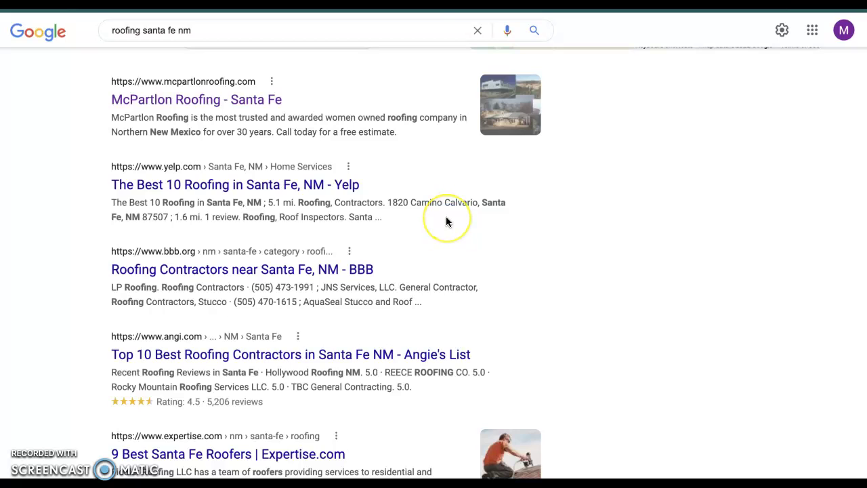
pyautogui.scroll(2, 445, 217)
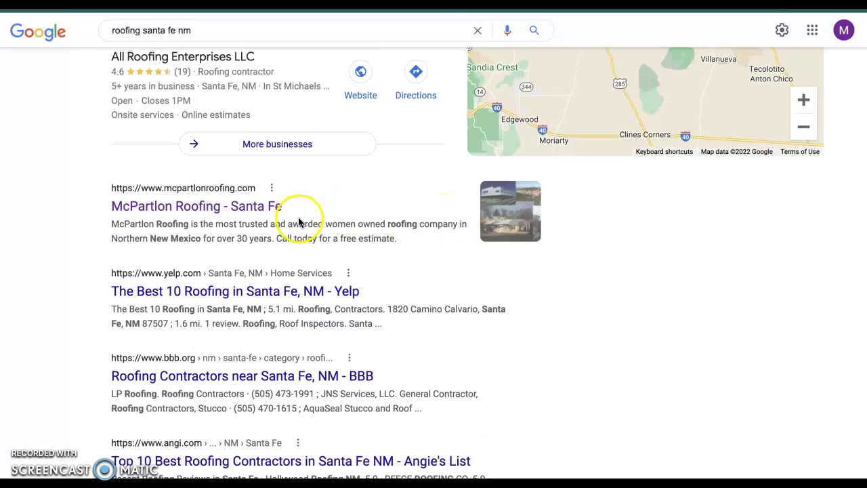
pyautogui.scroll(-1, 387, 271)
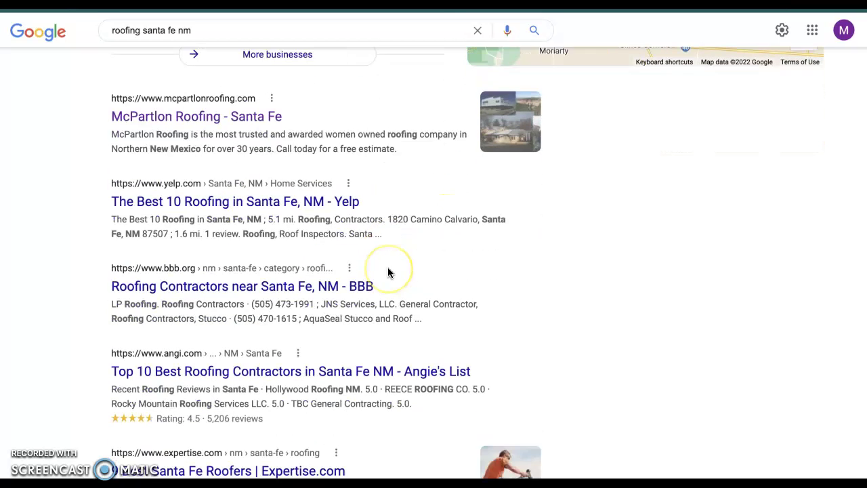
pyautogui.scroll(-6, 387, 272)
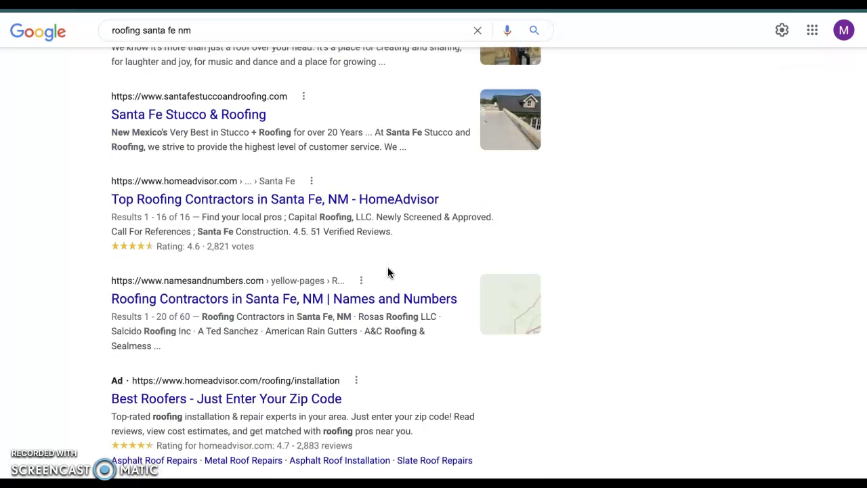
pyautogui.scroll(-4, 387, 272)
pyautogui.scroll(-3, 388, 274)
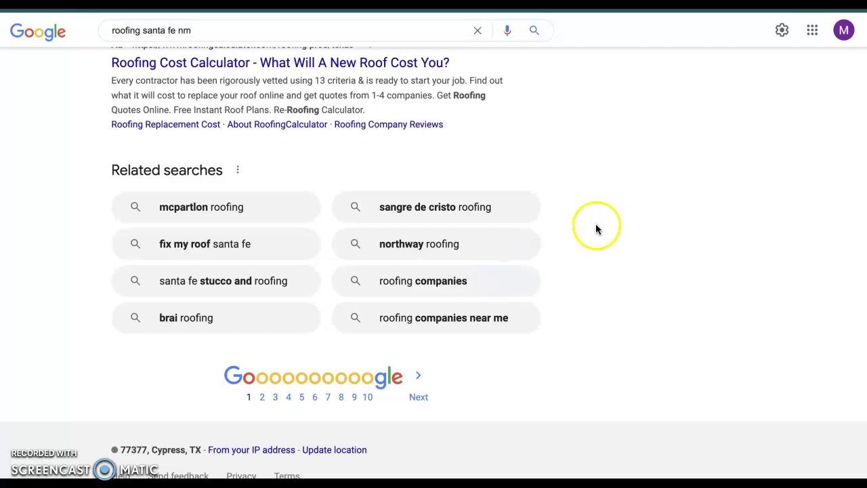
pyautogui.scroll(14, 584, 187)
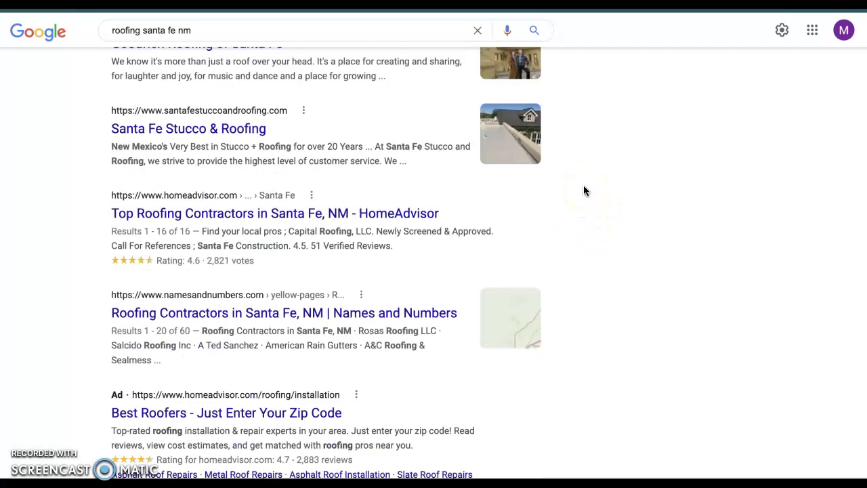
pyautogui.scroll(5, 526, 163)
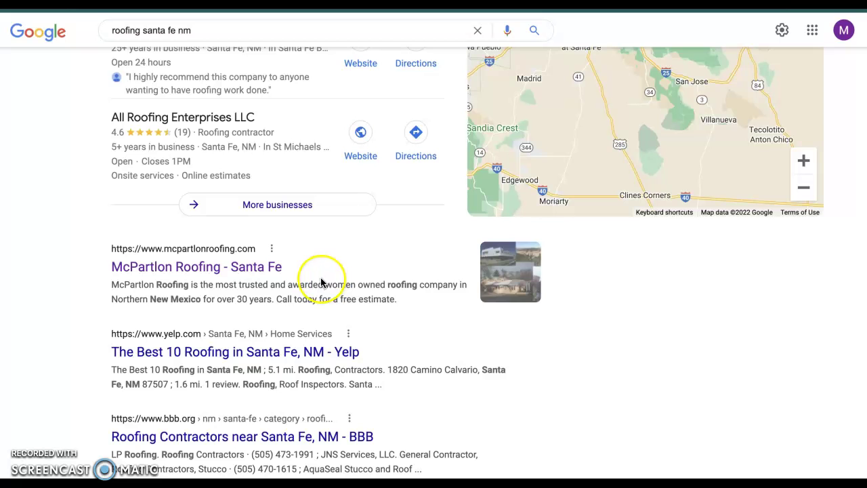
# Step: Open the McPartlon Roofing website and review its homepage from the hero banner through services and reviews to the footer
pyautogui.click(368, 267)
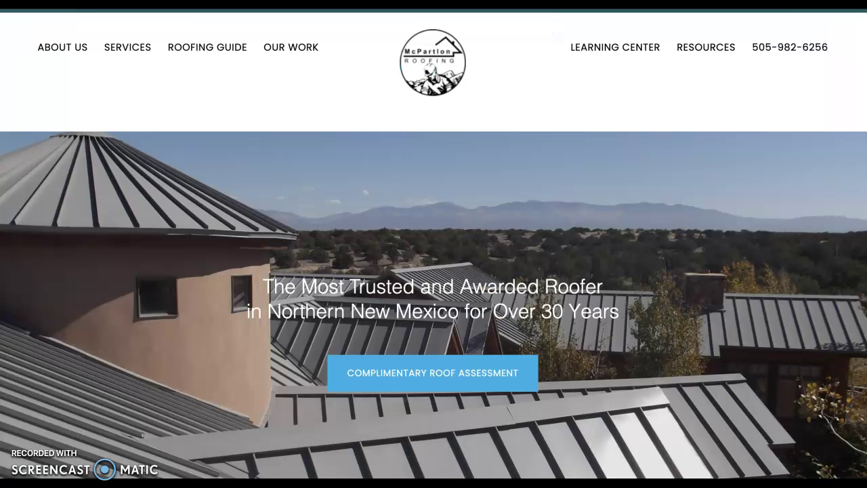
pyautogui.scroll(-5, 511, 233)
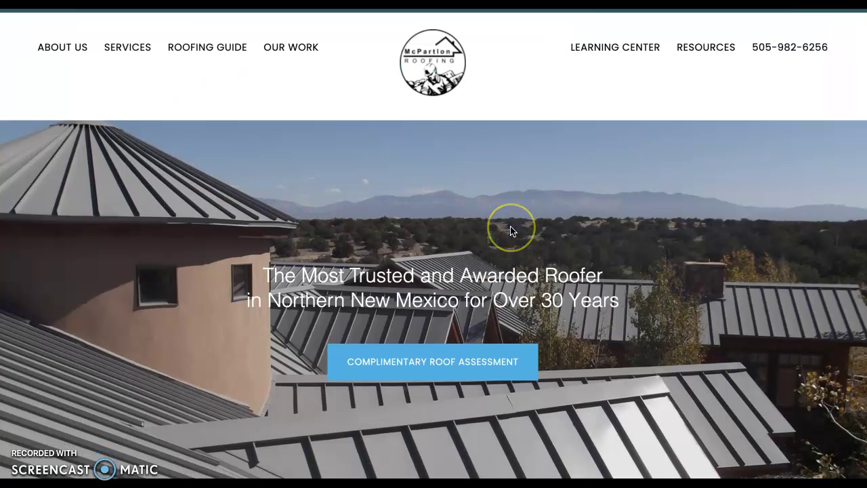
pyautogui.scroll(-10, 511, 231)
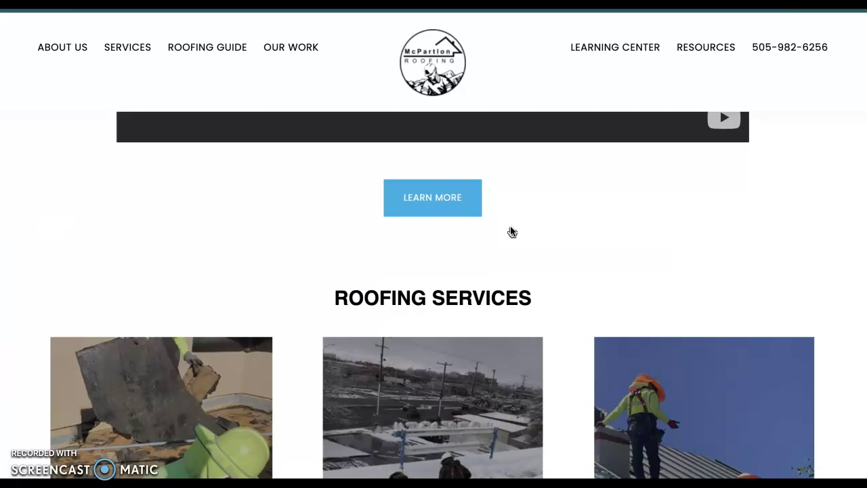
pyautogui.scroll(-7, 511, 232)
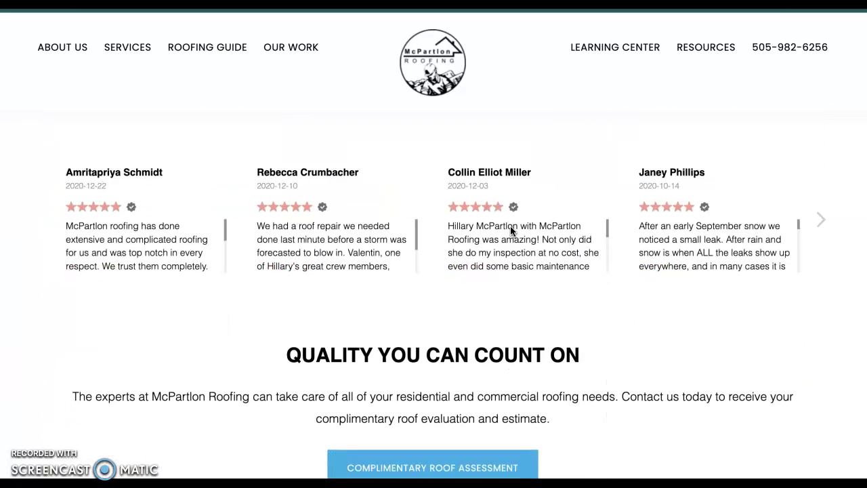
pyautogui.scroll(-2, 512, 231)
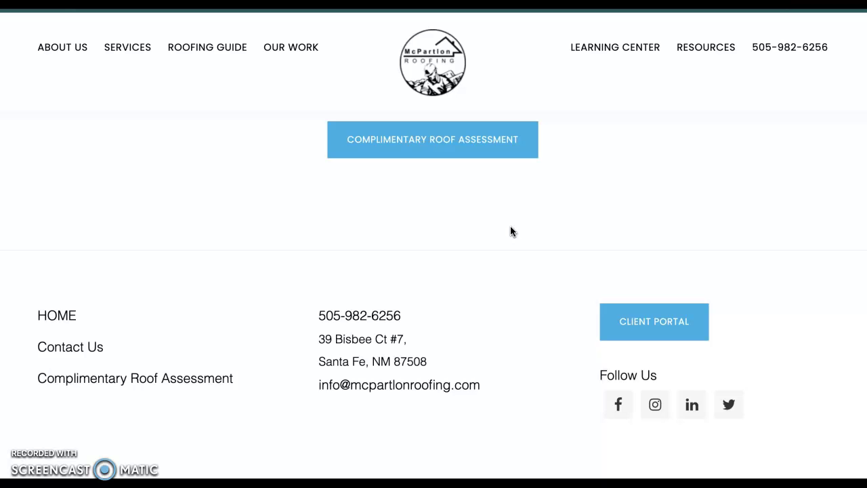
pyautogui.scroll(12, 511, 231)
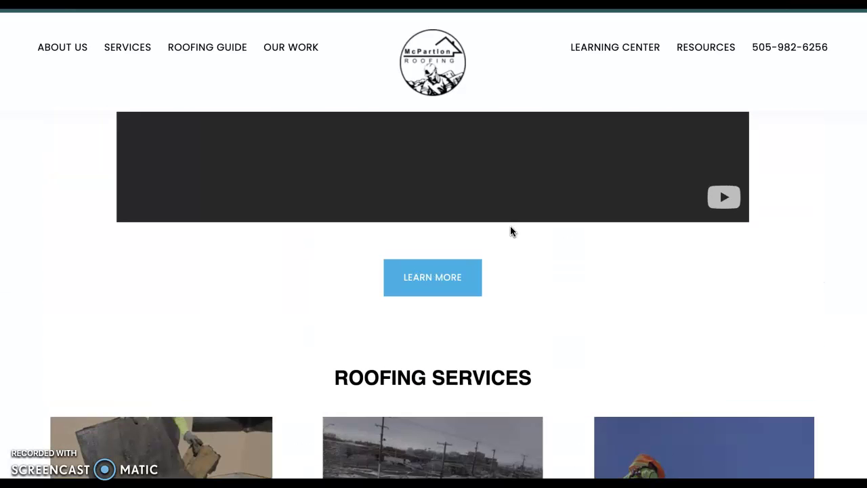
pyautogui.scroll(6, 511, 231)
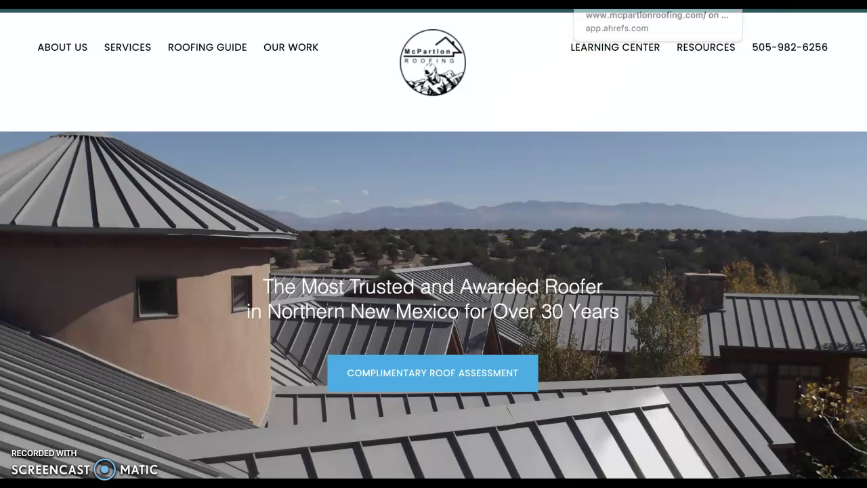
pyautogui.click(562, 1)
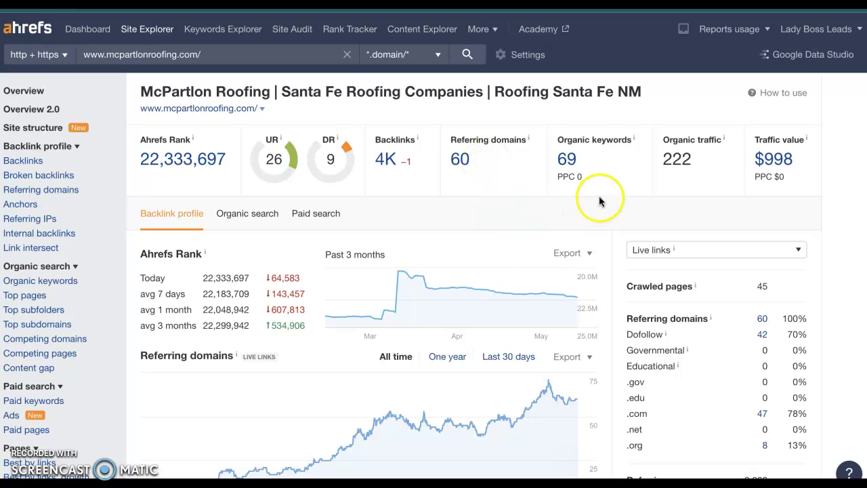
pyautogui.click(567, 161)
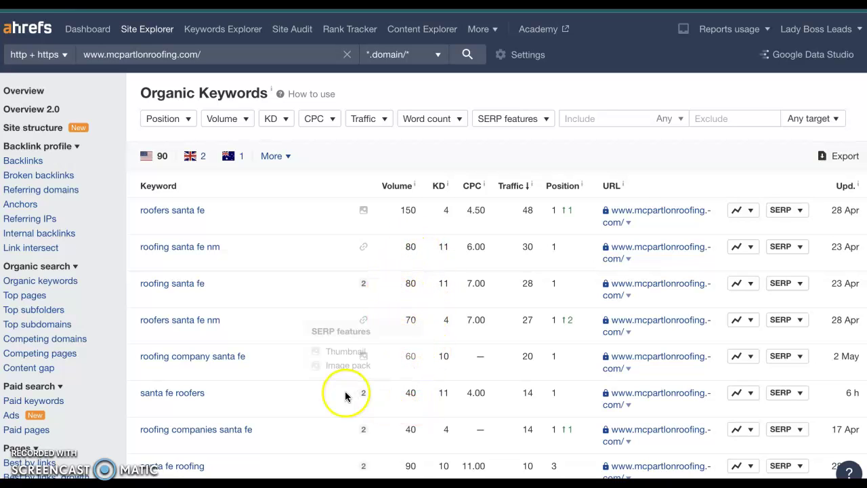
pyautogui.scroll(-3, 325, 393)
pyautogui.scroll(3, 325, 393)
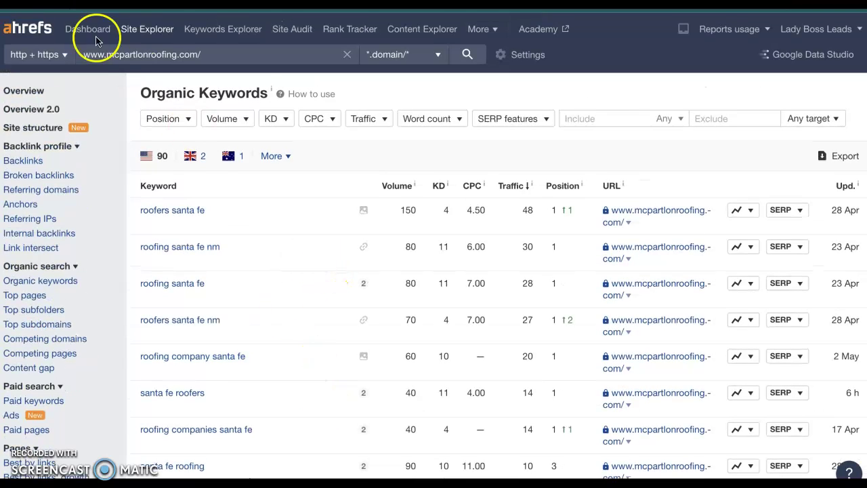
pyautogui.click(31, 95)
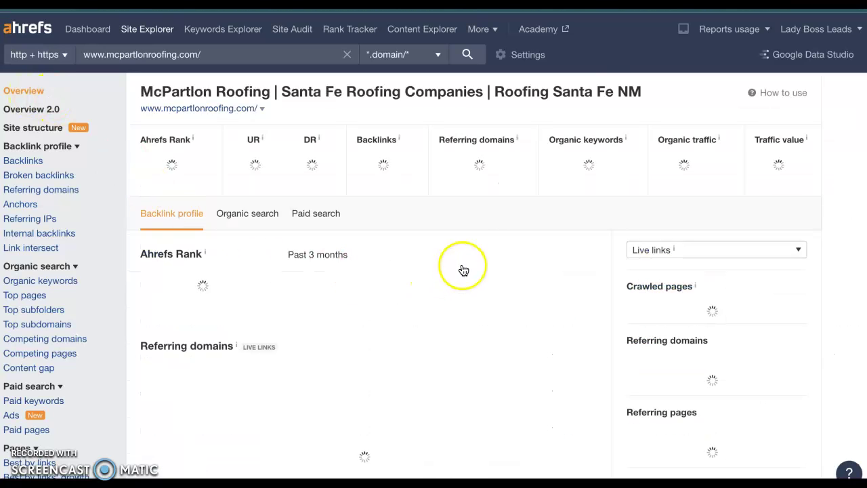
pyautogui.click(470, 251)
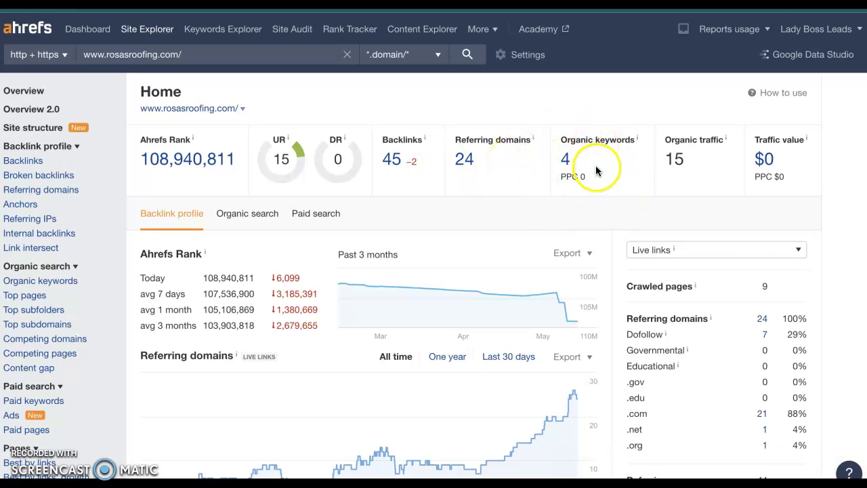
pyautogui.click(567, 163)
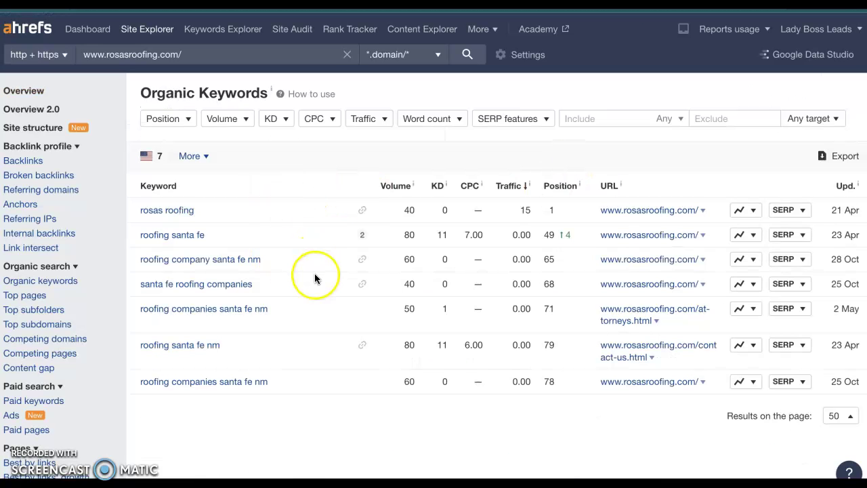
pyautogui.scroll(-3, 312, 274)
pyautogui.scroll(2, 329, 226)
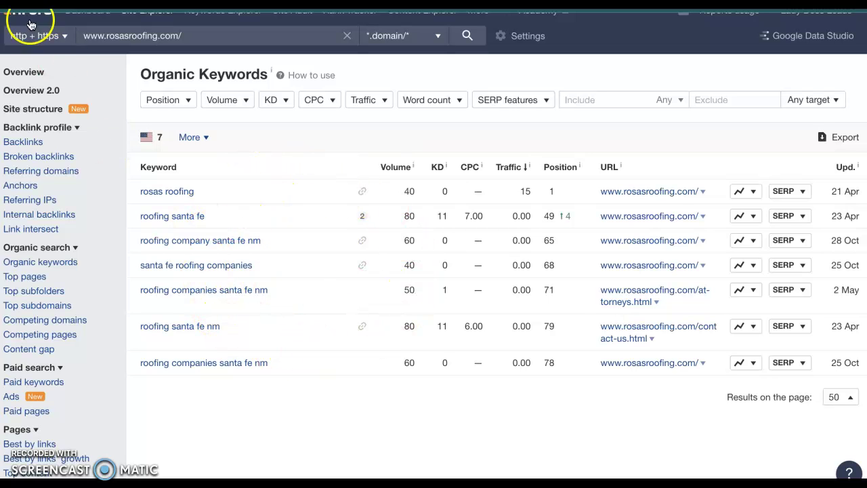
pyautogui.click(31, 72)
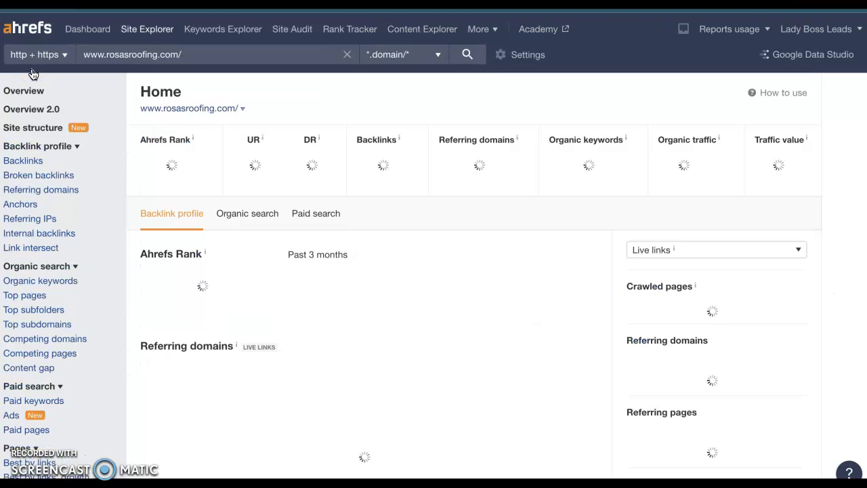